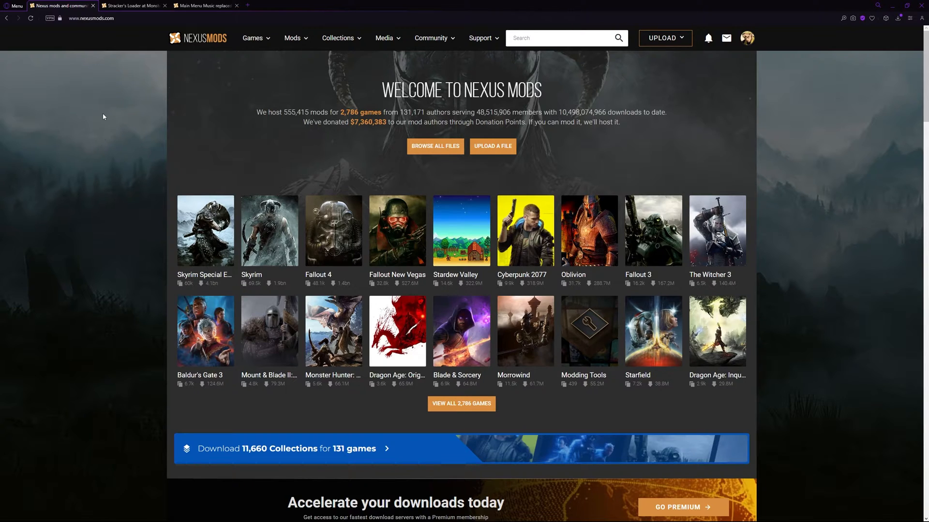
- Open the Stracker's Loader mod page and look over its details and description
left_click(124, 7)
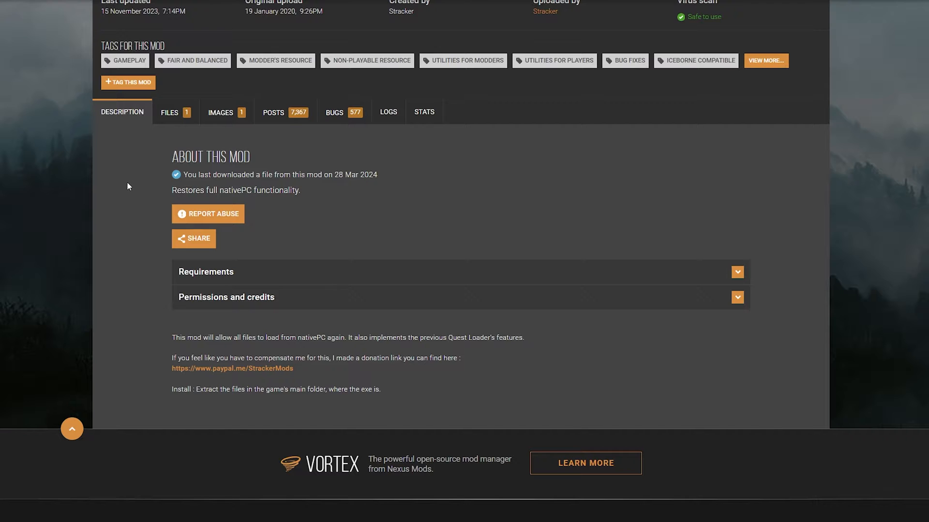
scroll(138, 176, "up", 5)
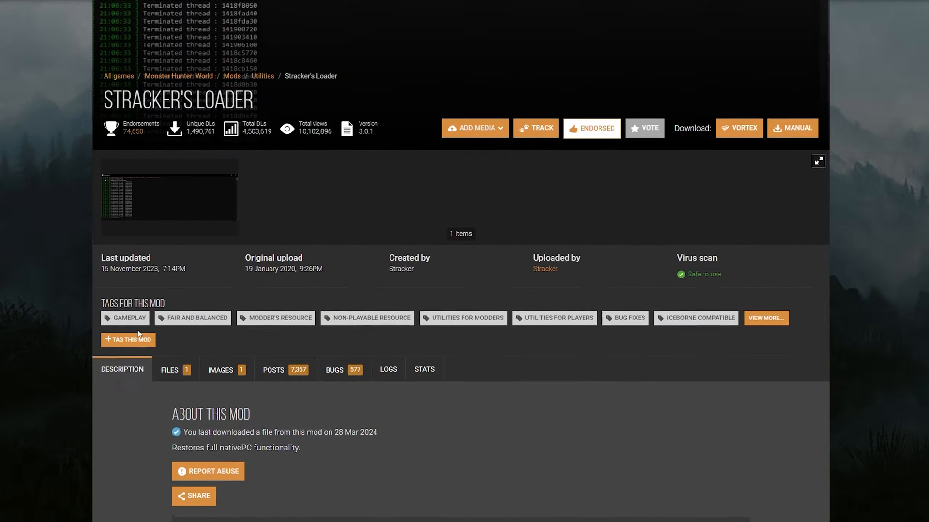
scroll(189, 227, "down", 2)
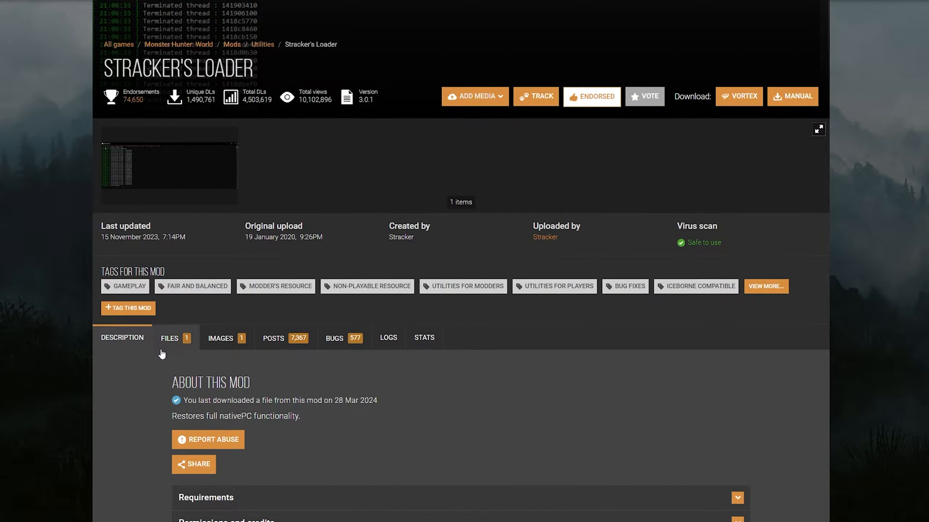
scroll(162, 355, "down", 1)
scroll(162, 315, "down", 1)
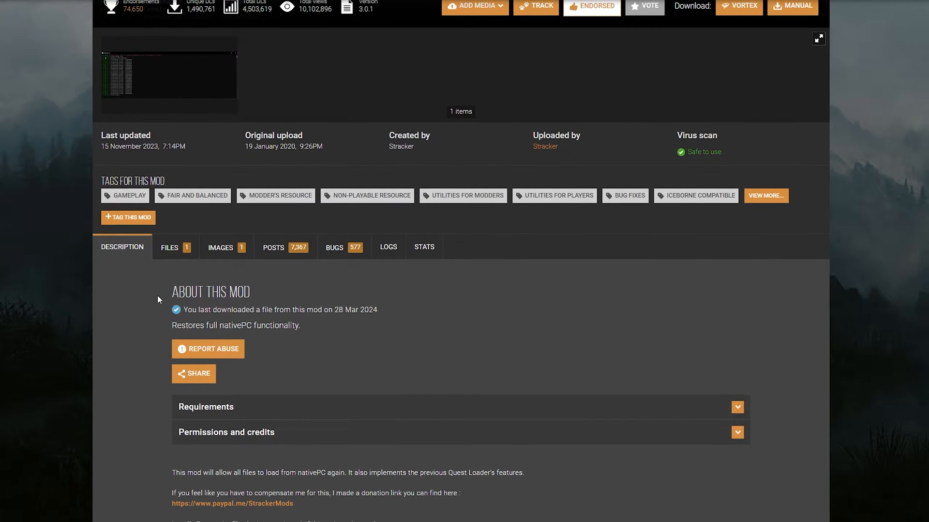
- Open the mod's file list and go to the manual download page of the main Stracker's Loader file, version 3.0.1
left_click(174, 247)
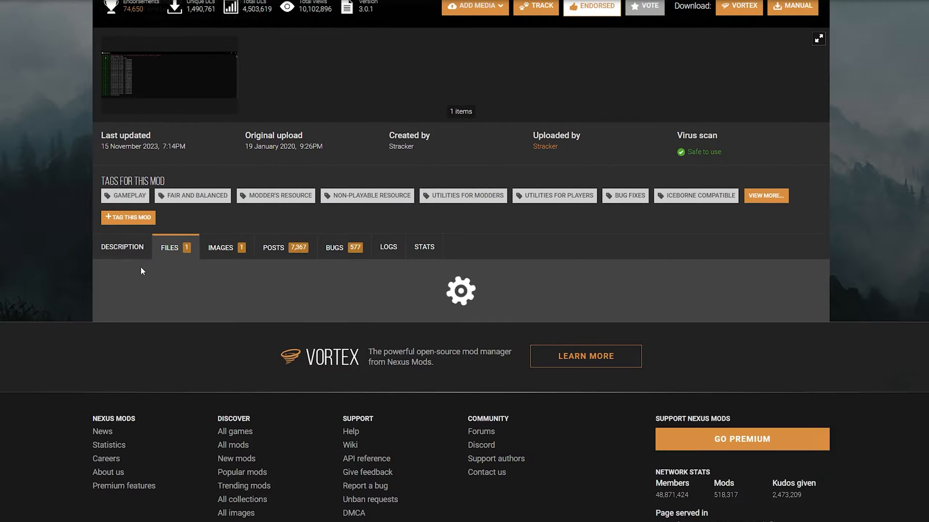
scroll(164, 290, "down", 2)
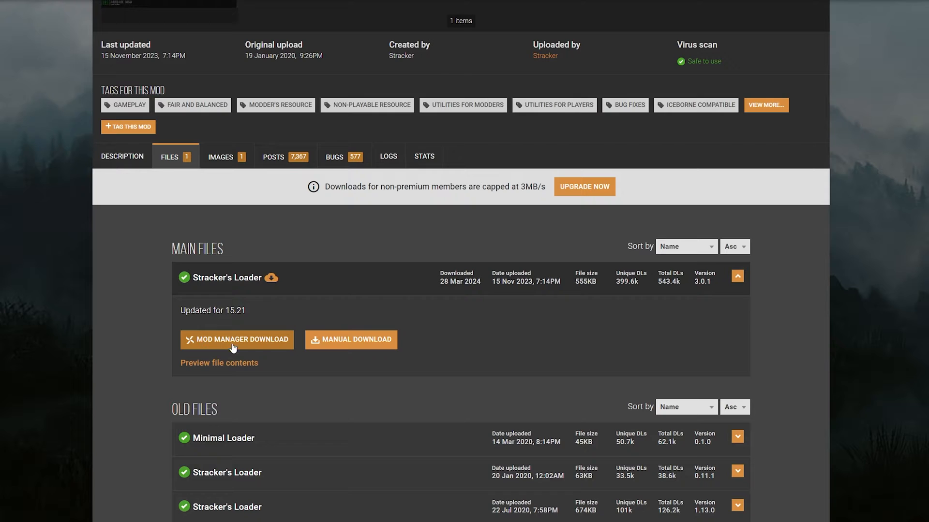
left_click(336, 343)
left_click(327, 322)
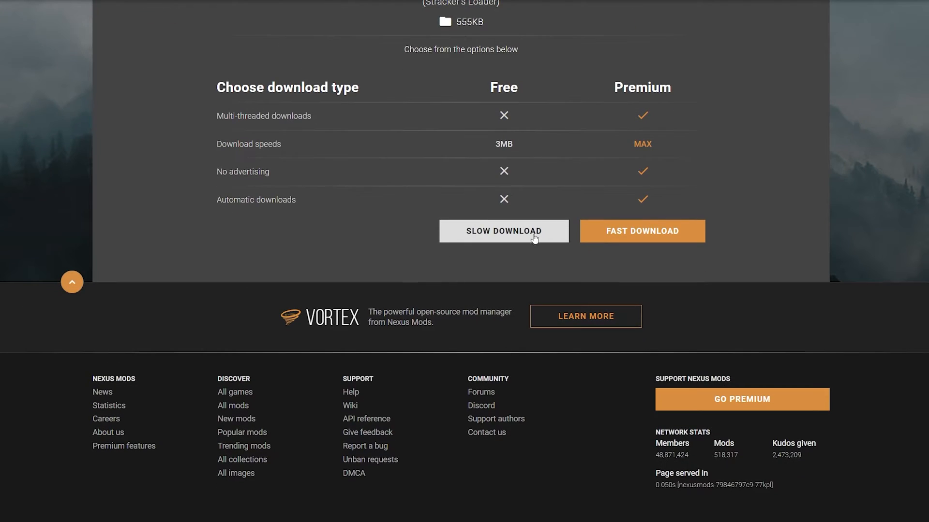
scroll(535, 237, "up", 2)
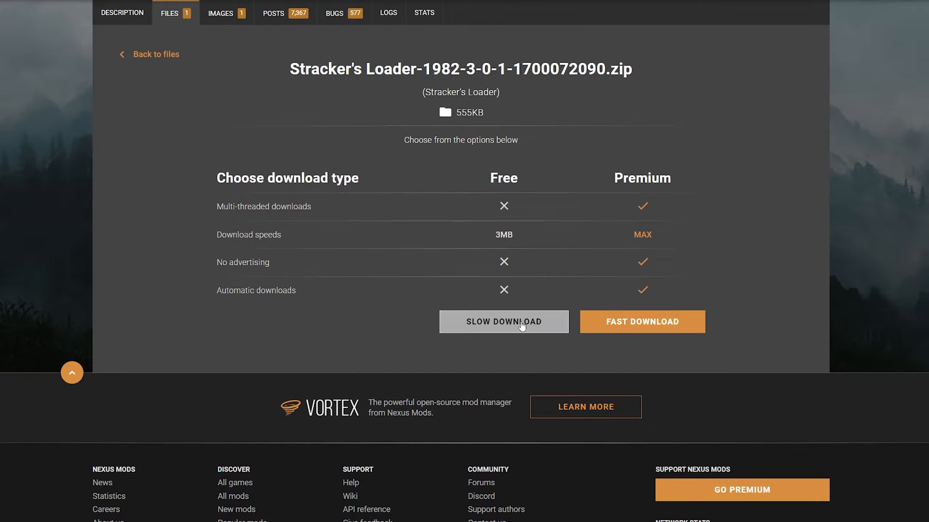
scroll(624, 205, "up", 3)
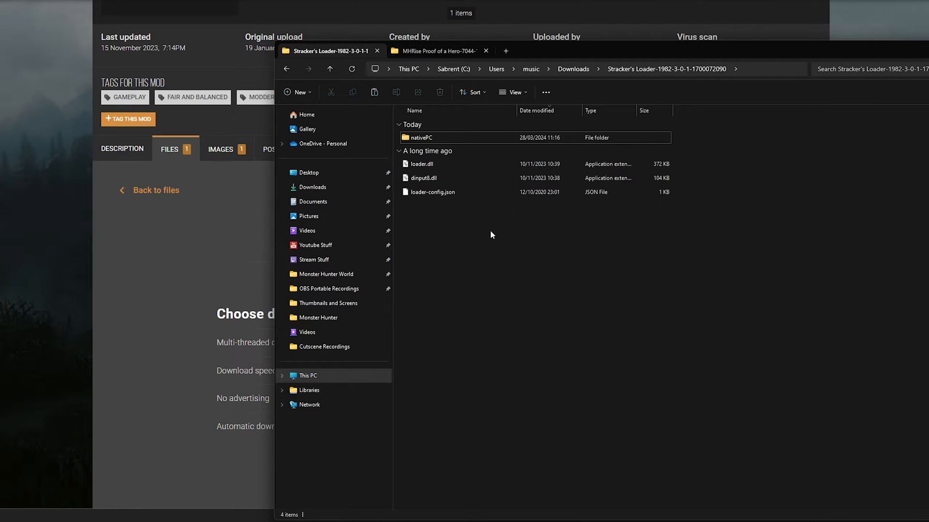
- Copy nativePC, loader.dll, dinput8.dll and loader-config.json from the extracted Stracker's Loader folder
left_click_drag(489, 235, 456, 133)
right_click(456, 134)
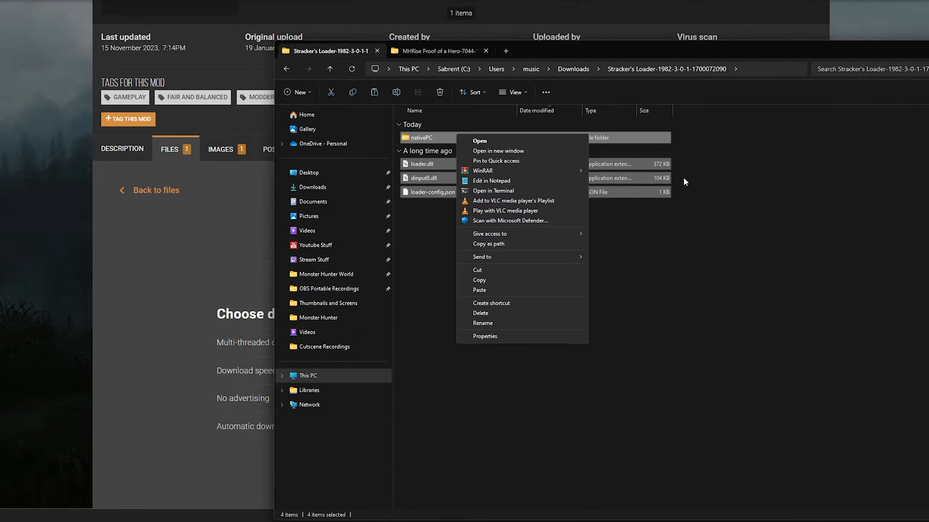
left_click(510, 279)
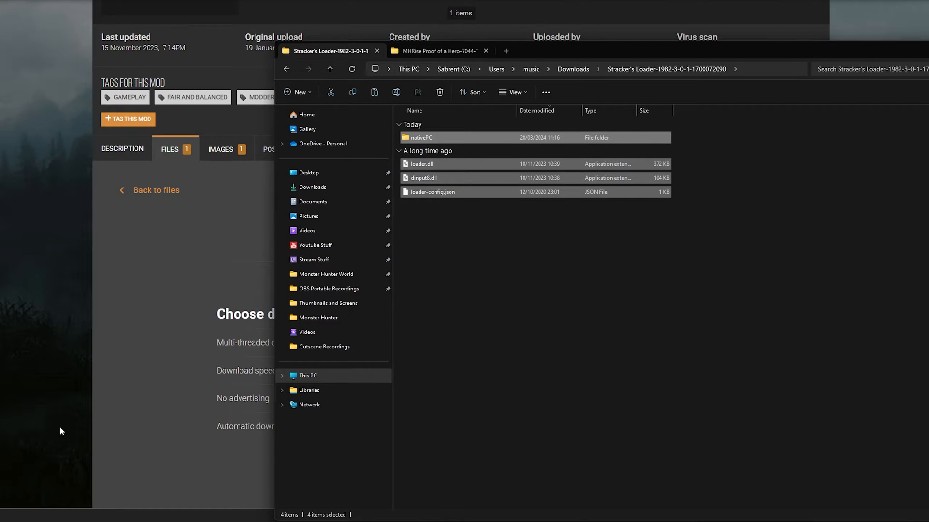
- Switch to the Monster Hunter World installation folder and examine its contents, including the game executable and the nativePC folder
left_click(18, 520)
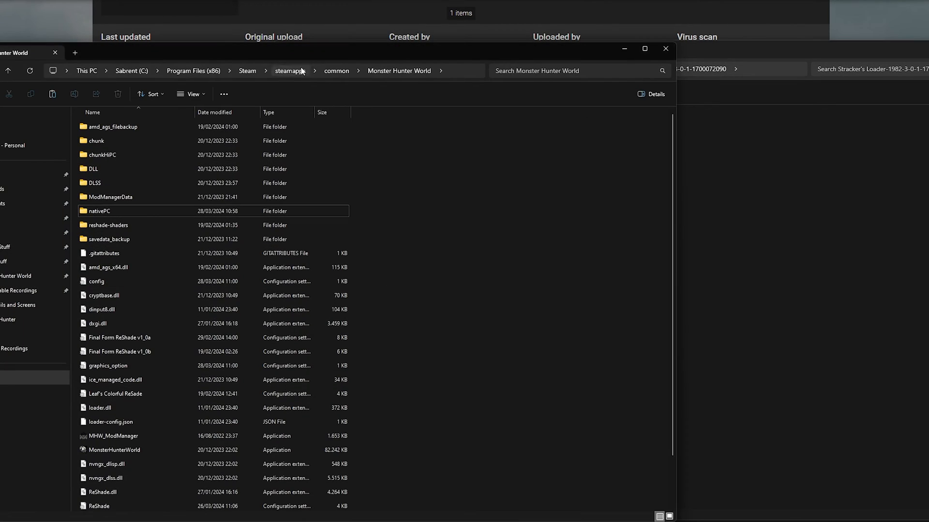
left_click_drag(284, 52, 360, 45)
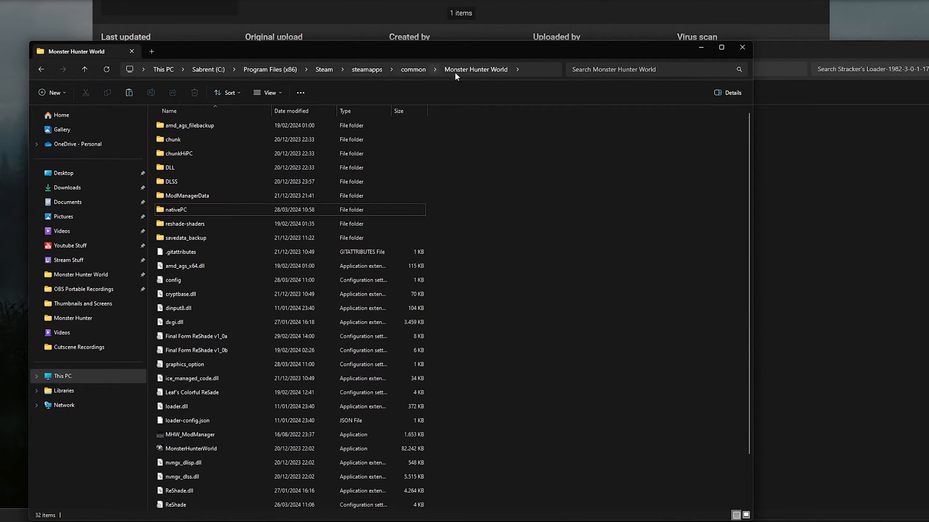
scroll(525, 256, "down", 2)
scroll(547, 237, "up", 2)
scroll(596, 236, "down", 2)
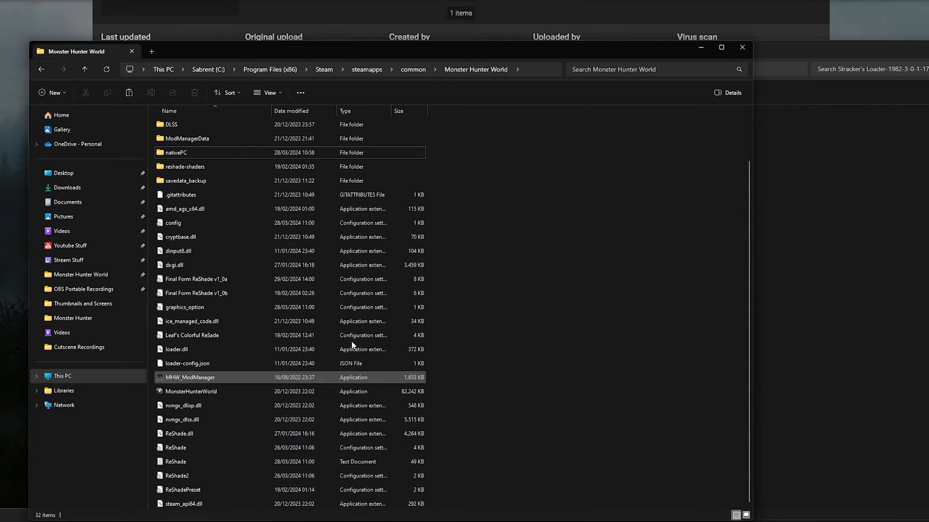
scroll(341, 323, "up", 2)
scroll(341, 323, "down", 2)
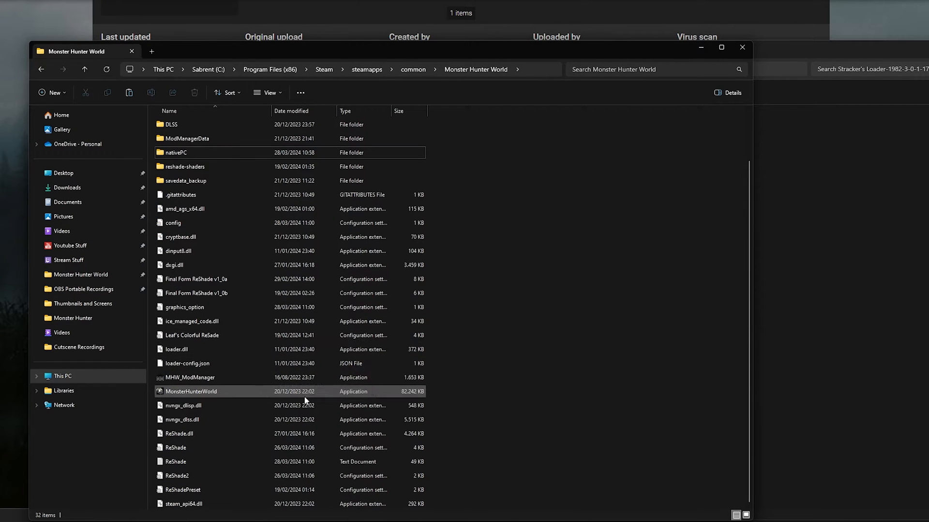
scroll(213, 411, "up", 2)
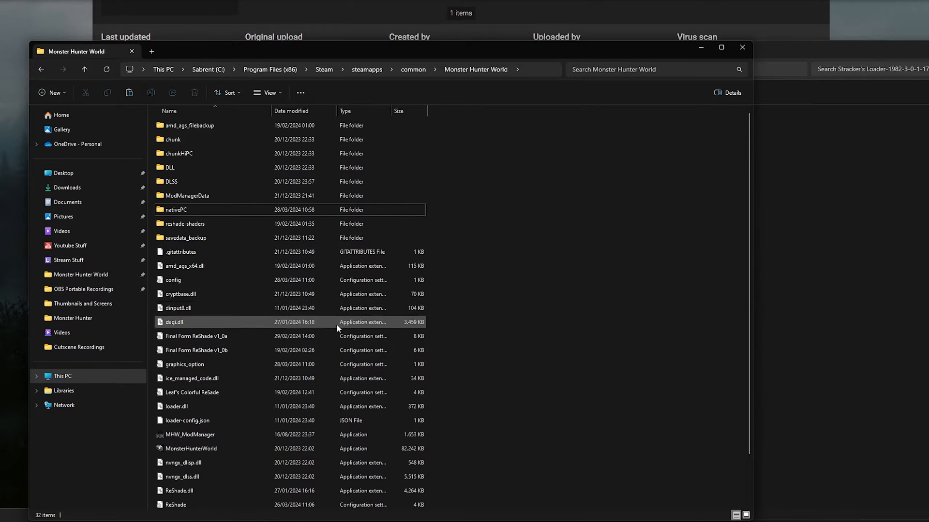
left_click(239, 210)
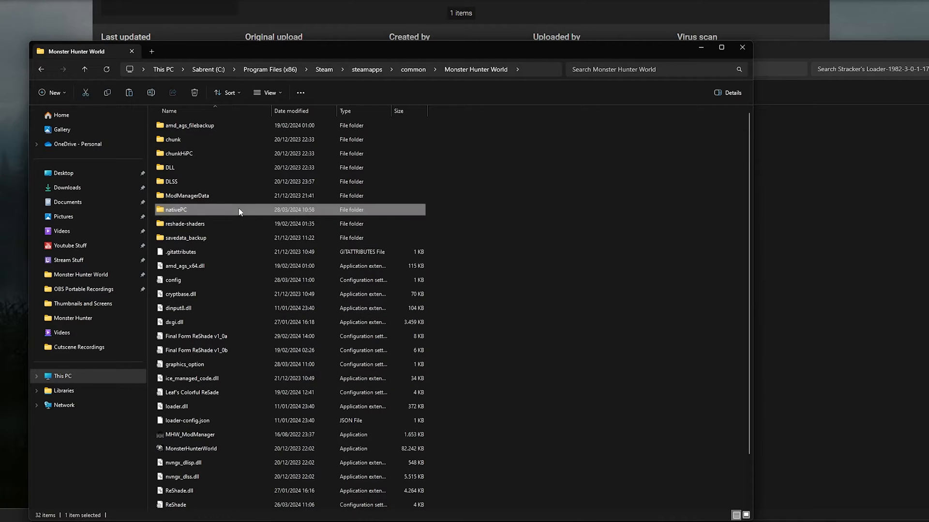
left_click(482, 216)
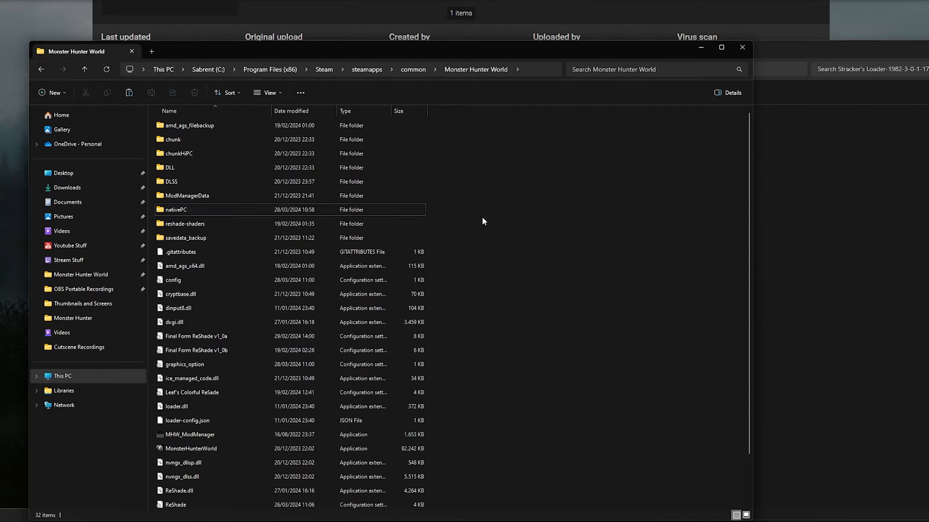
- Try to paste the copied Stracker's Loader files into the Monster Hunter World folder, then cancel the file replacement
left_click(765, 132)
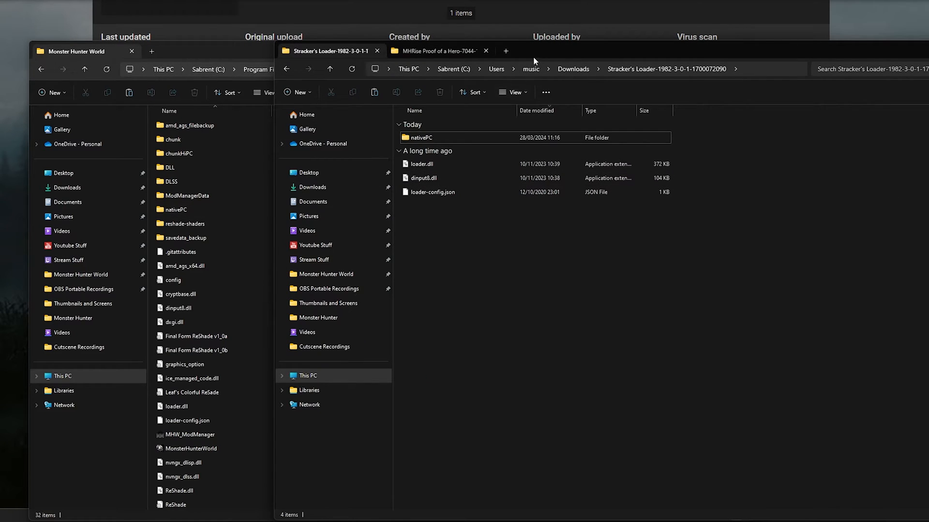
left_click(225, 52)
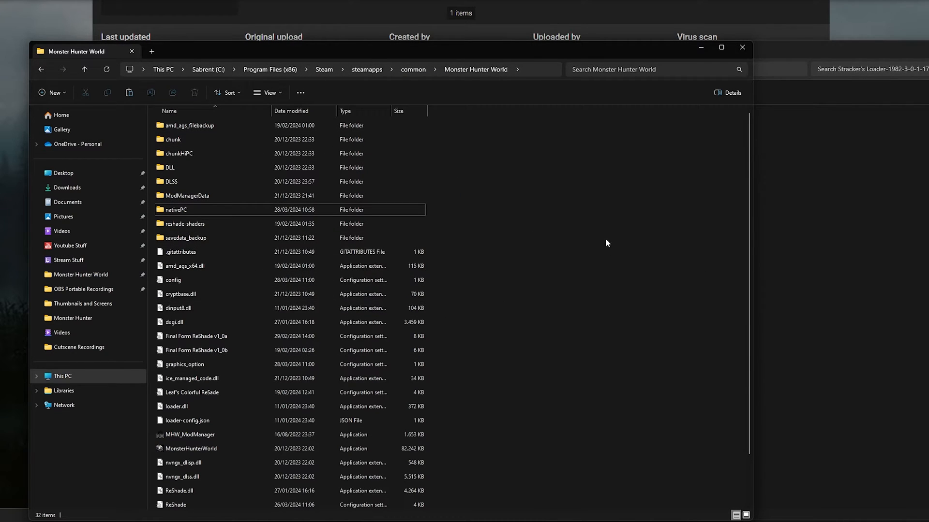
right_click(569, 239)
left_click(613, 302)
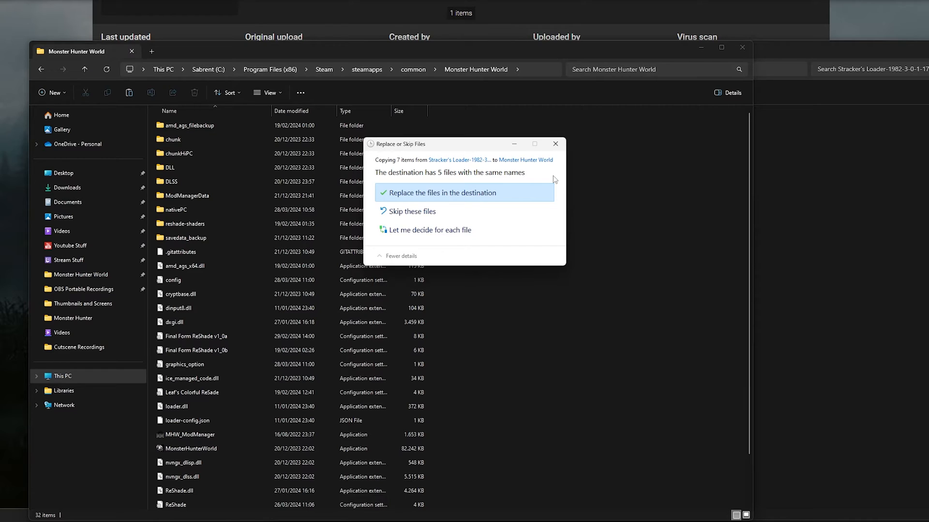
left_click(556, 145)
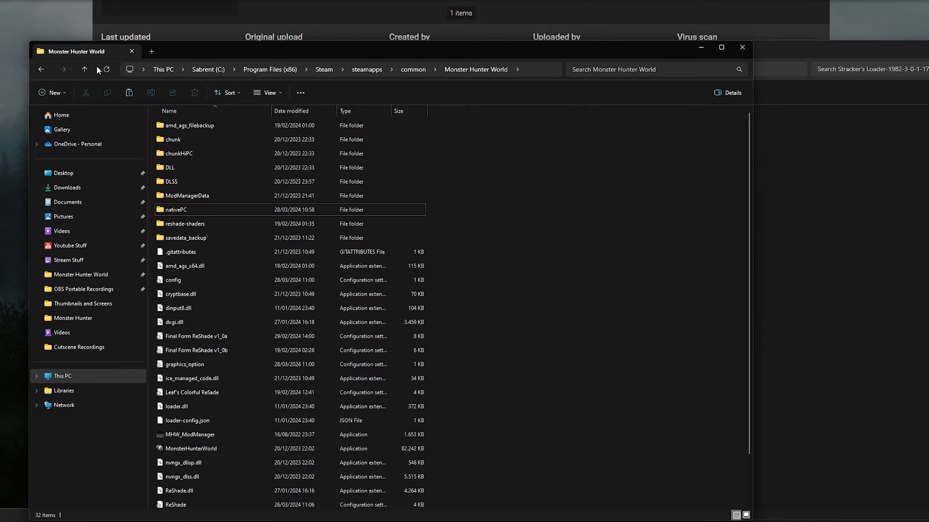
- Return to the browser and look over the mod page for the main menu music replaced by Proof of a Hero
left_click(9, 24)
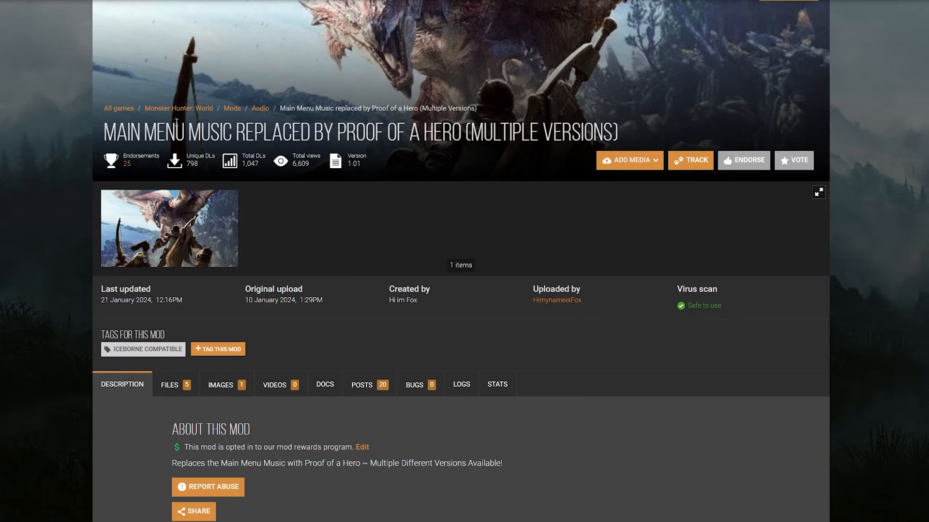
scroll(175, 228, "down", 4)
scroll(140, 280, "up", 2)
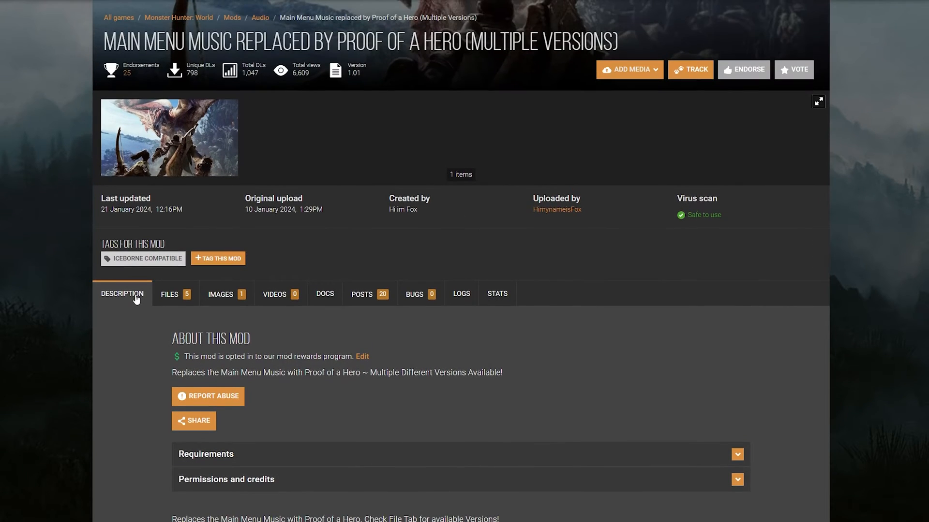
- Open the music mod's file list and examine the available Proof of a Hero versions
left_click(170, 302)
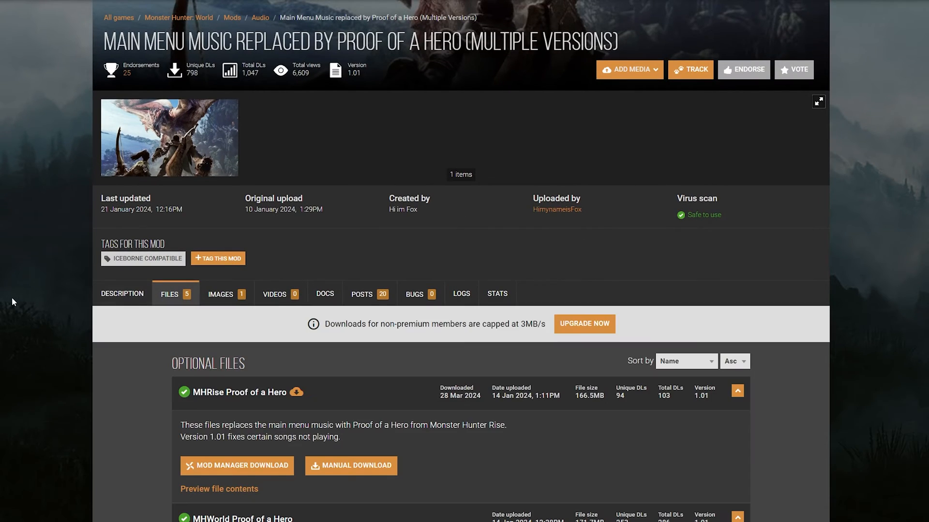
scroll(12, 297, "down", 3)
scroll(240, 289, "down", 4)
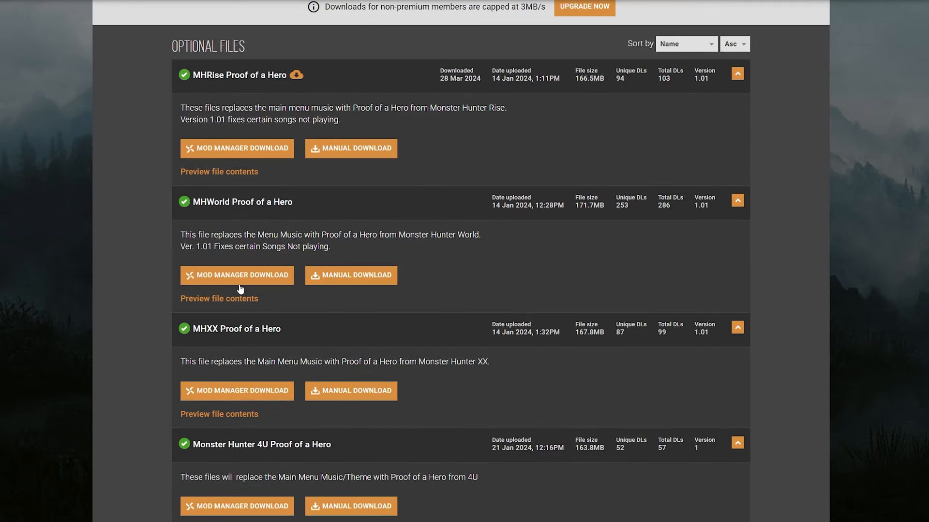
scroll(241, 289, "up", 6)
scroll(201, 335, "down", 3)
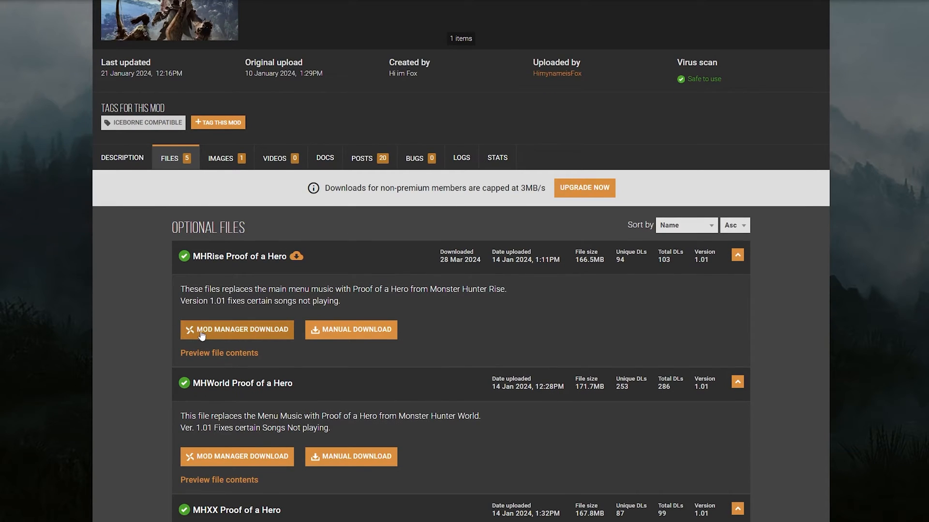
- Switch to the extracted MHRise Proof of a Hero folder in File Explorer and cut its nativePC folder
key("super")
left_click(22, 520)
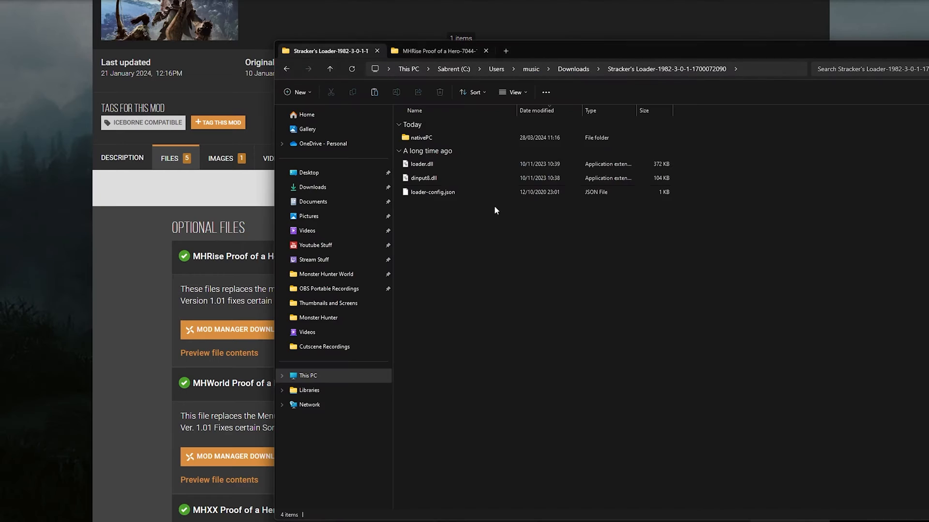
left_click(441, 53)
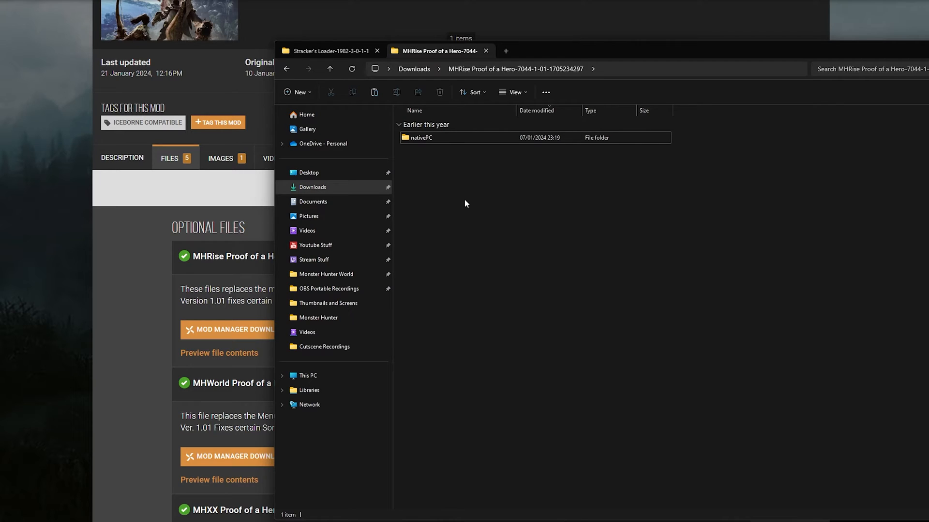
left_click(422, 142)
right_click(428, 145)
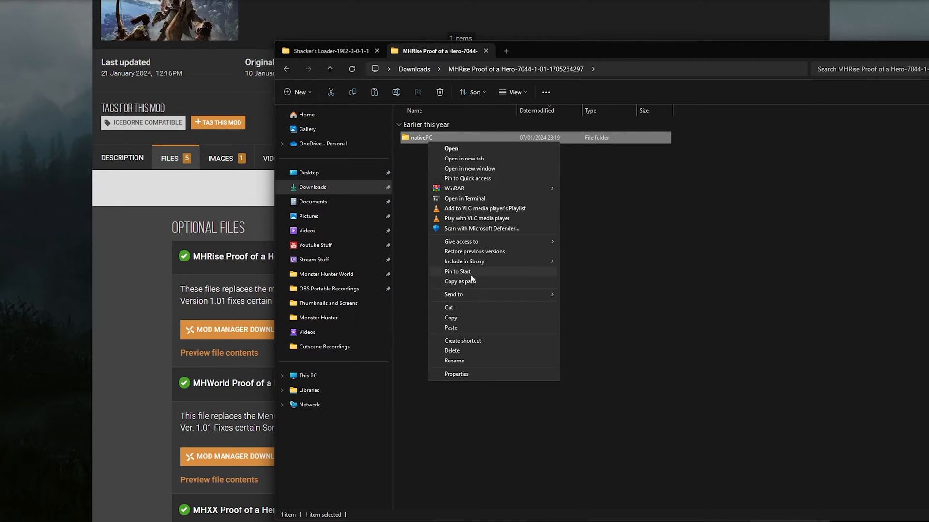
left_click(460, 307)
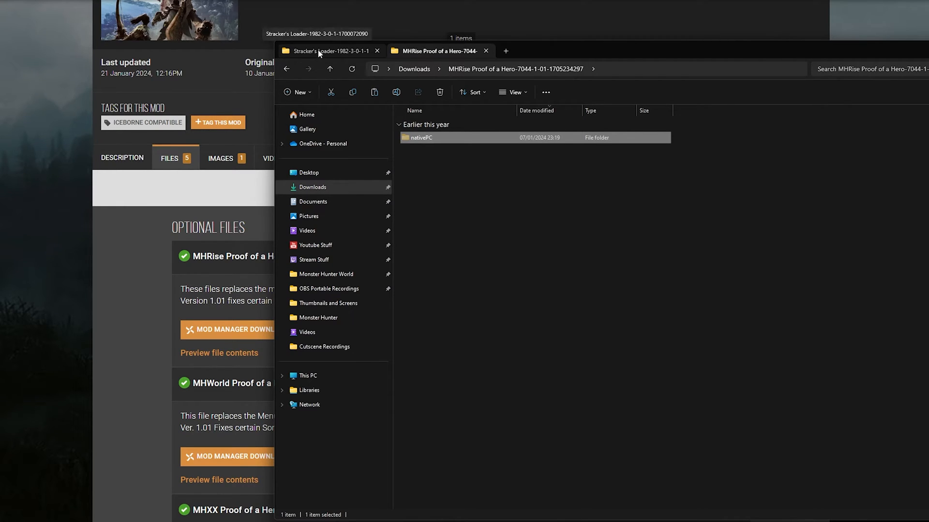
- Paste the music mod's nativePC folder into the Monster Hunter World installation folder
key("alt+Tab")
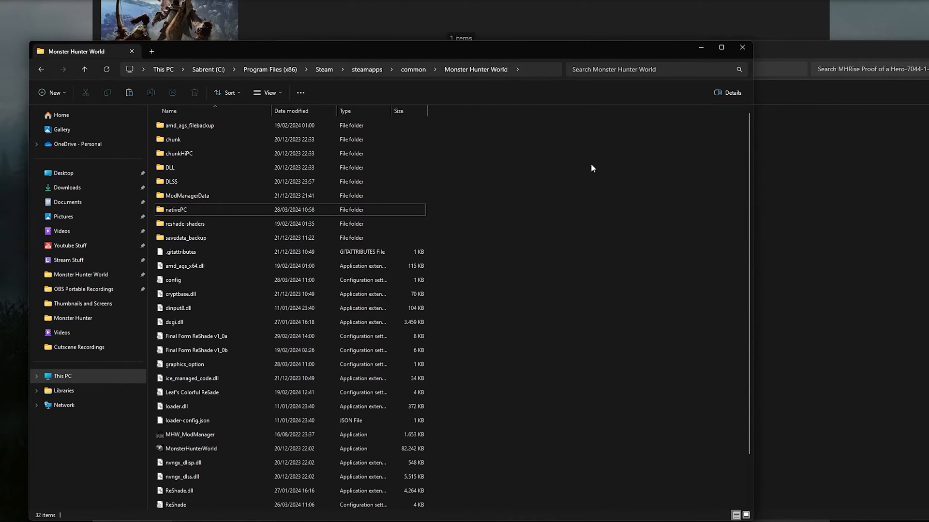
left_click(217, 212)
right_click(581, 242)
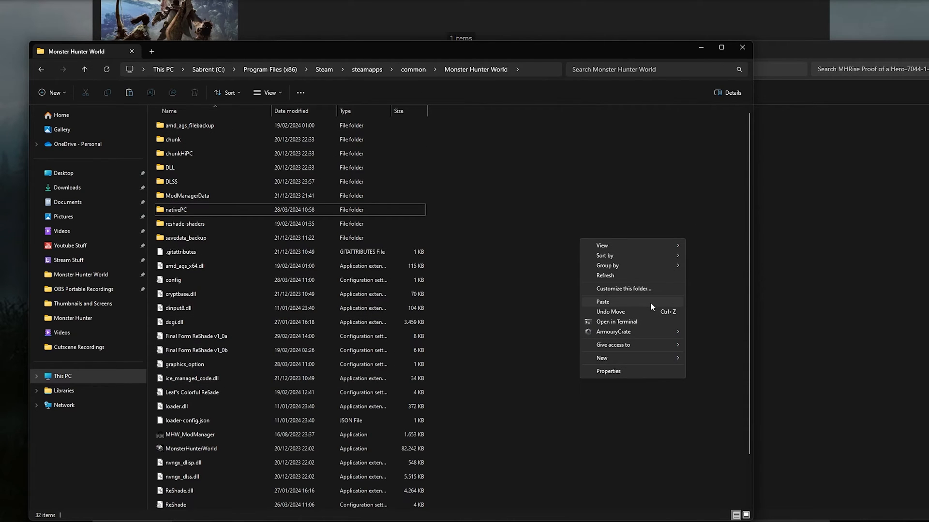
left_click(650, 303)
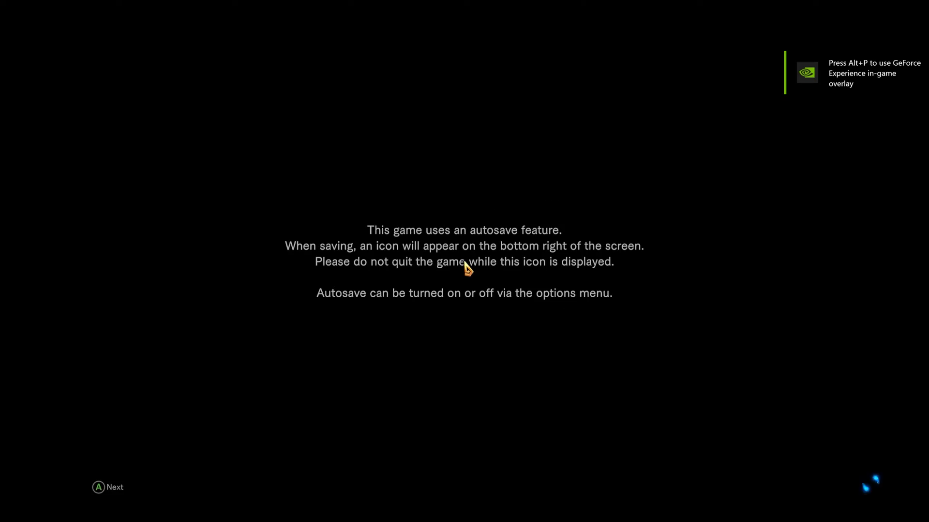
- Continue past the autosave notice in Monster Hunter World to the title screen
key("Return")
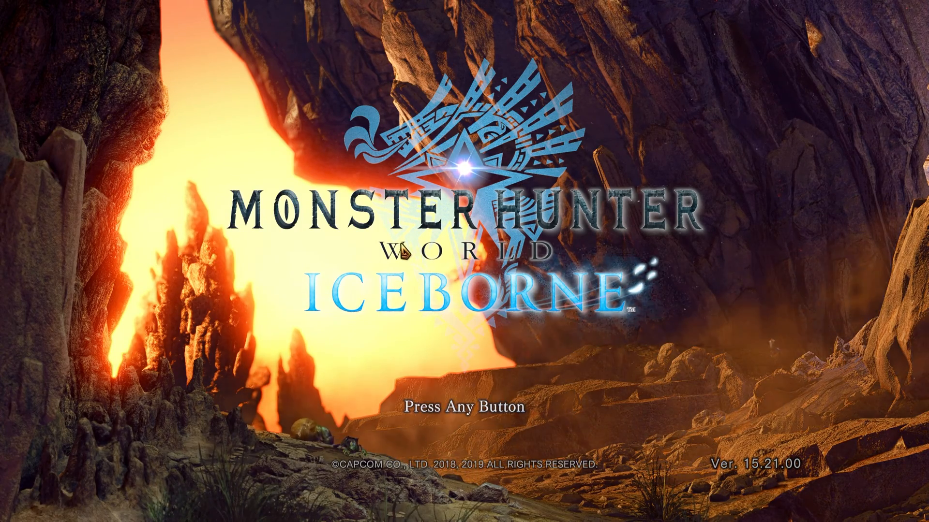
- Go past the title screen and quit Monster Hunter World from its main menu
left_click(333, 266)
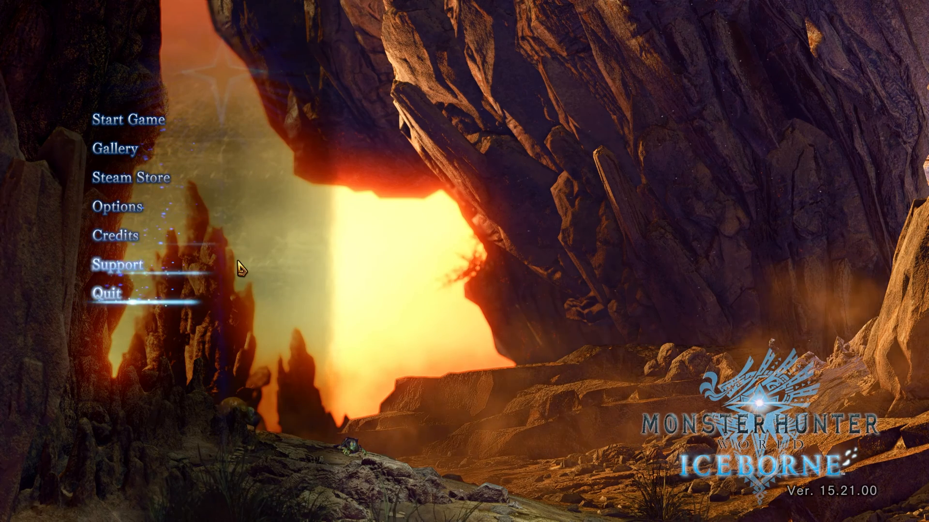
left_click(130, 292)
left_click(426, 290)
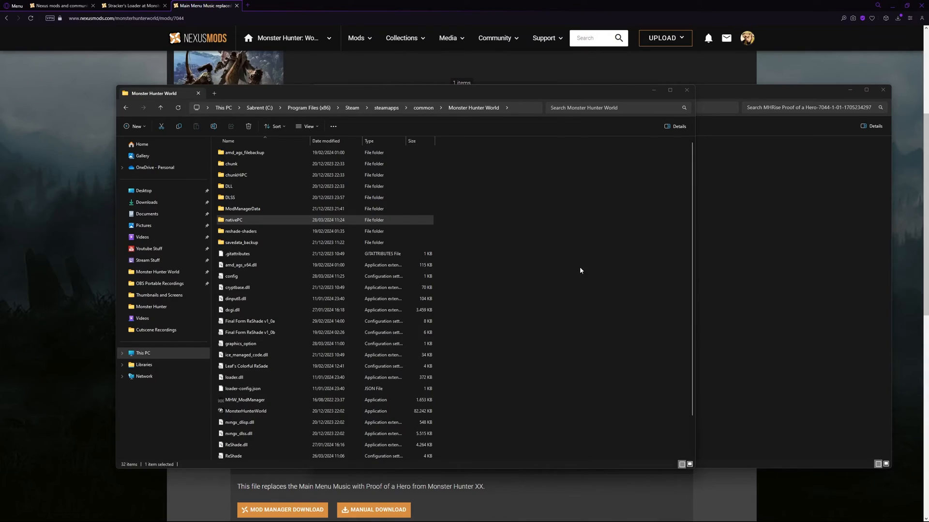
- In File Explorer, arrange the game folder beside the MHRise Proof of a Hero folder and undo the move of nativePC
left_click_drag(597, 94, 505, 97)
left_click(705, 228)
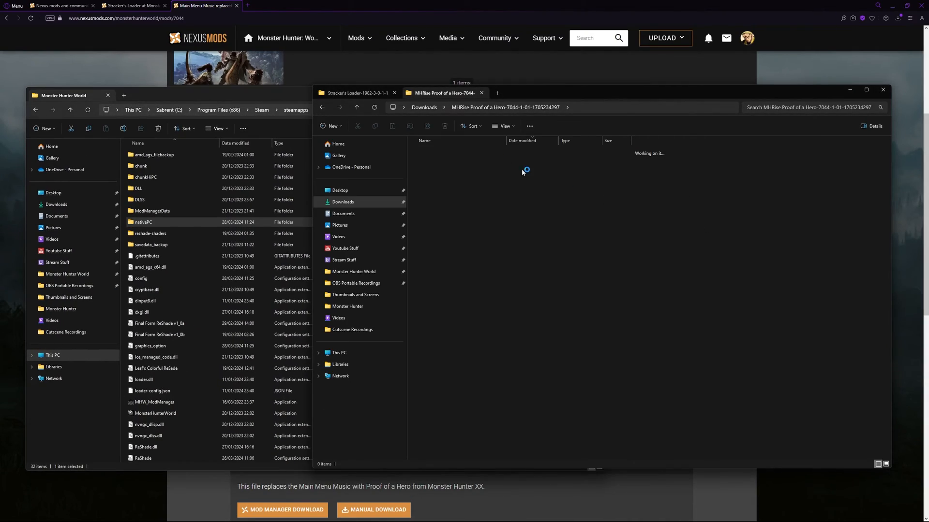
right_click(507, 215)
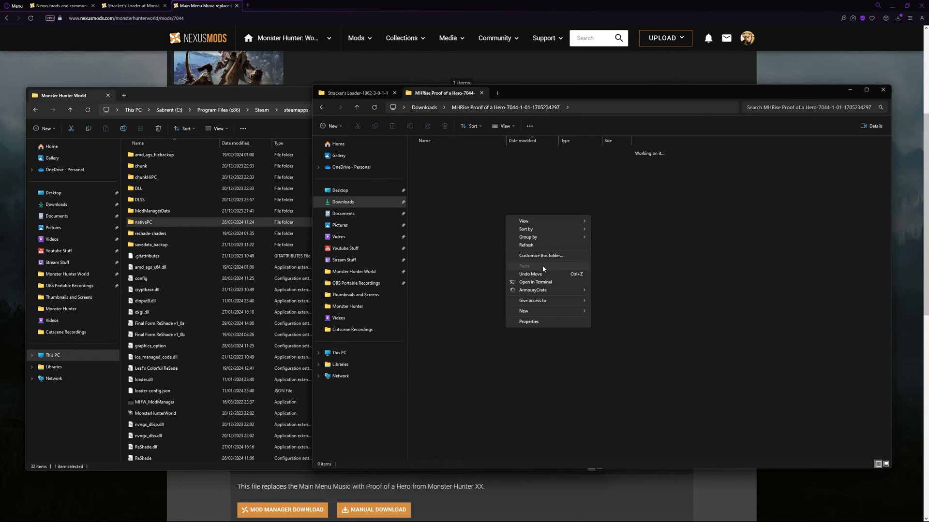
left_click(530, 274)
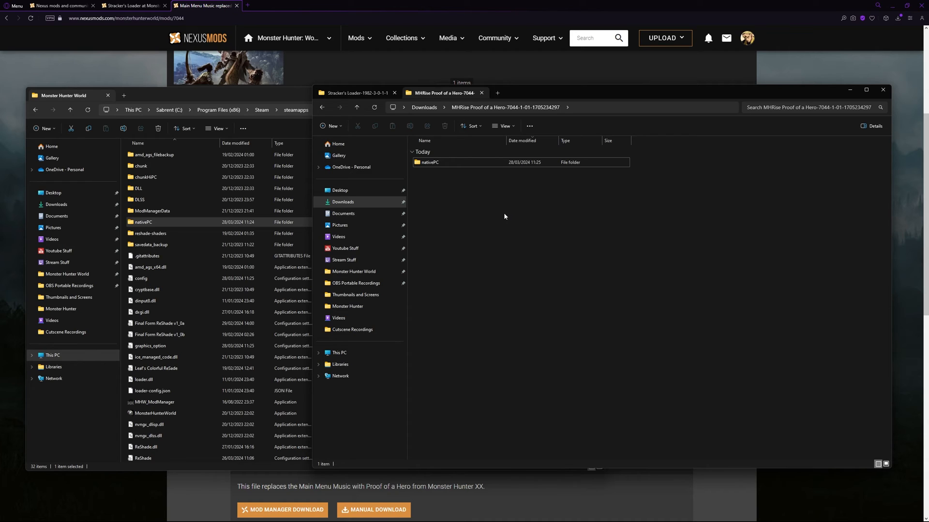
- Look inside the music mod's nativePC folder and return to the MHRise Proof of a Hero folder
double_click(454, 163)
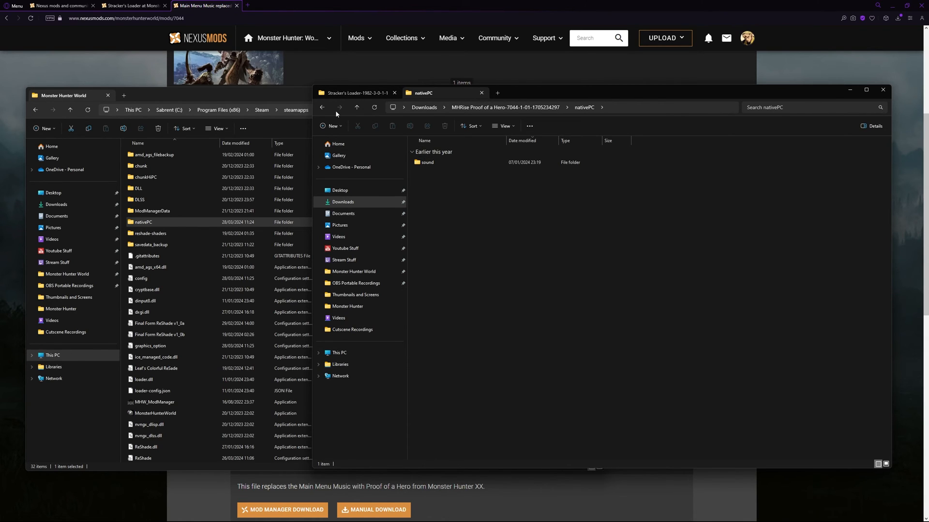
left_click(322, 107)
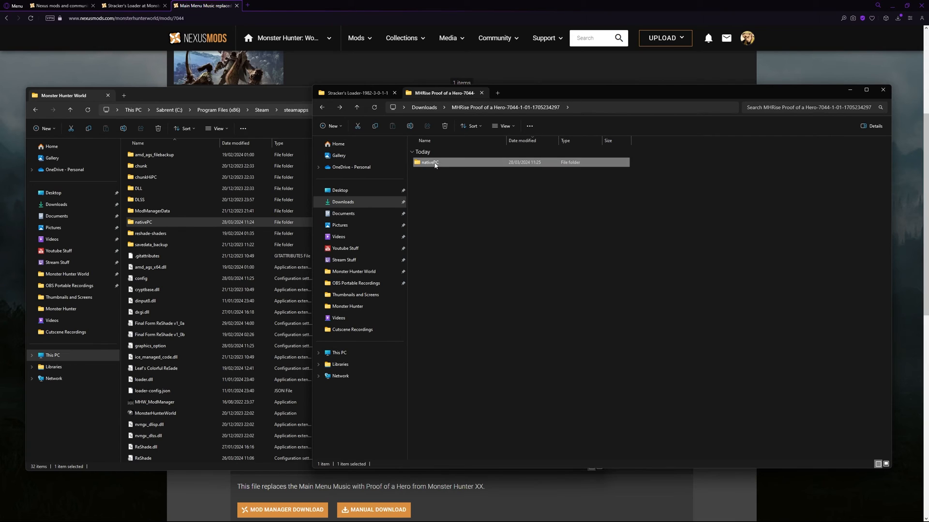
left_click(459, 209)
- Bring the Monster Hunter World installation folder forward and deselect nativePC, ending on the Nexus Mods home page in the browser
left_click(203, 97)
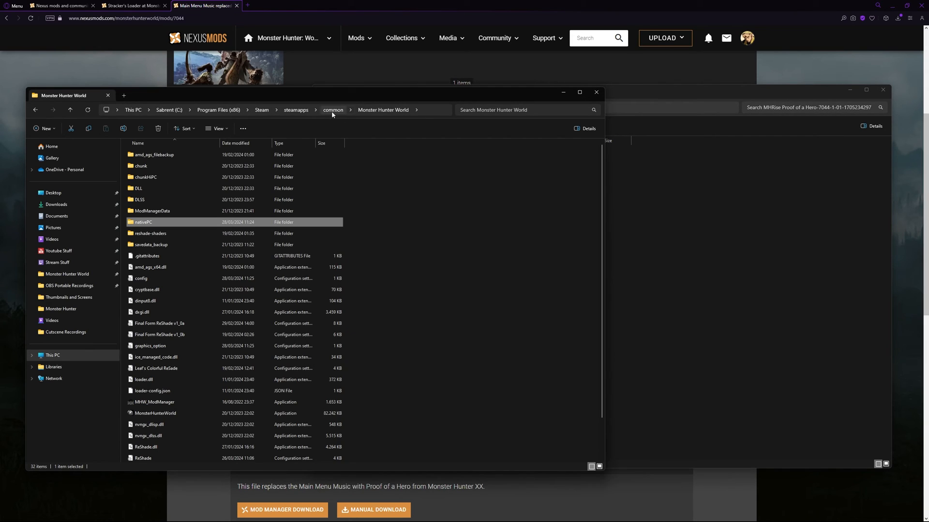
left_click(512, 208)
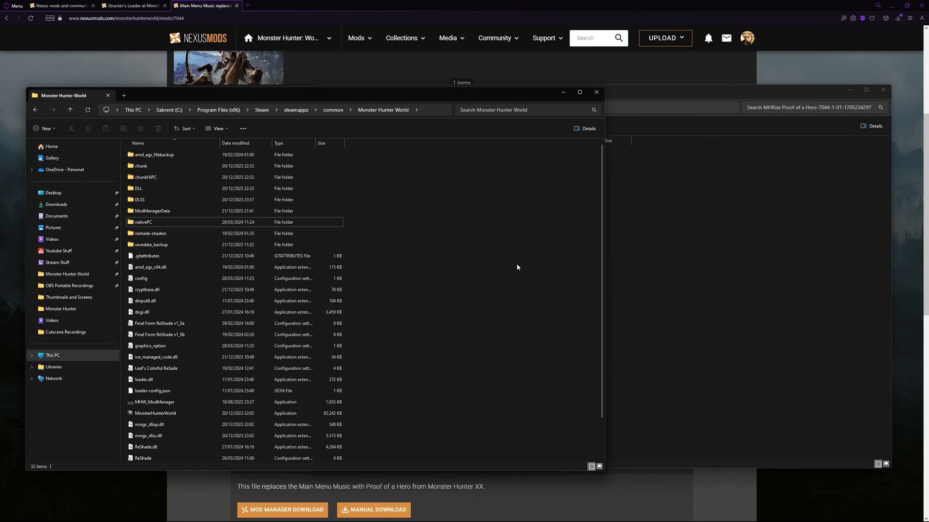
left_click(61, 6)
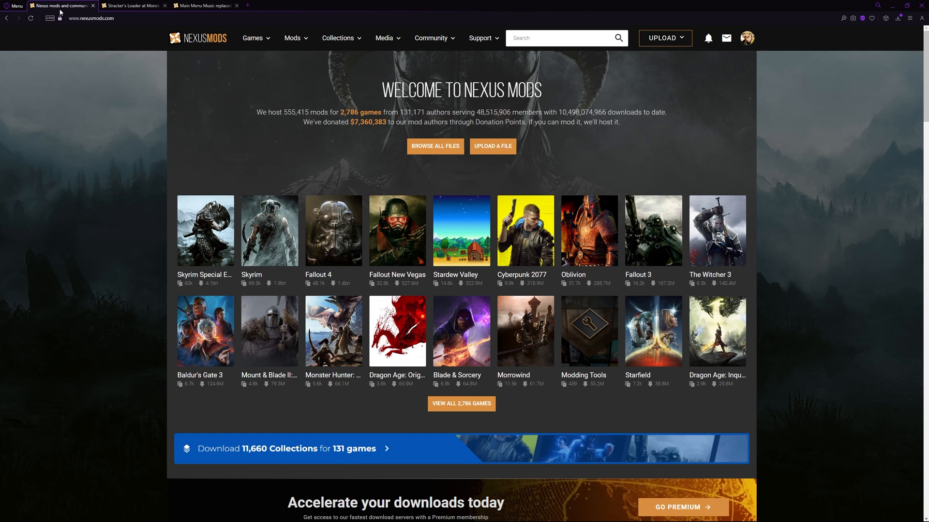